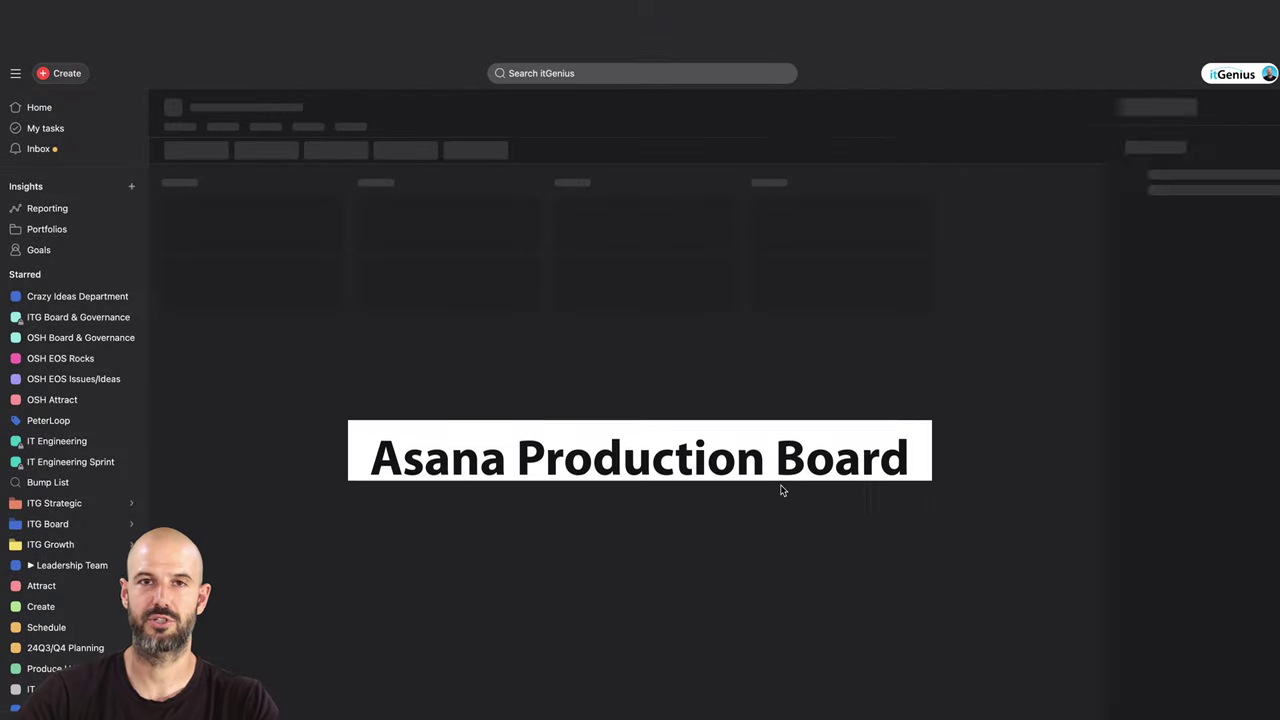
# Step: Open the starred Create project's board to see Raw Feature Ideas and Segment Ideas
pyautogui.click(1263, 110)
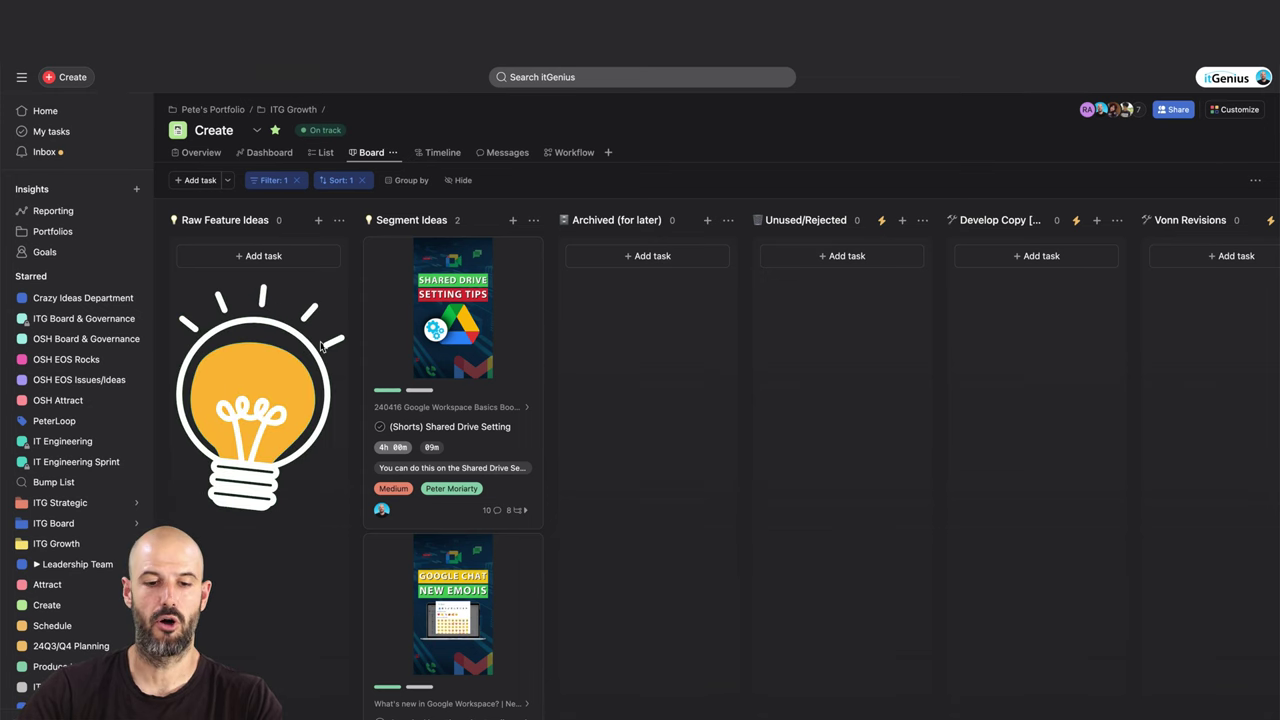
# Step: Clear the 'Just my tasks' filter so the Create board shows all cards, Develop Copy through Riley Final Review
pyautogui.hscroll(10, 305, 336)
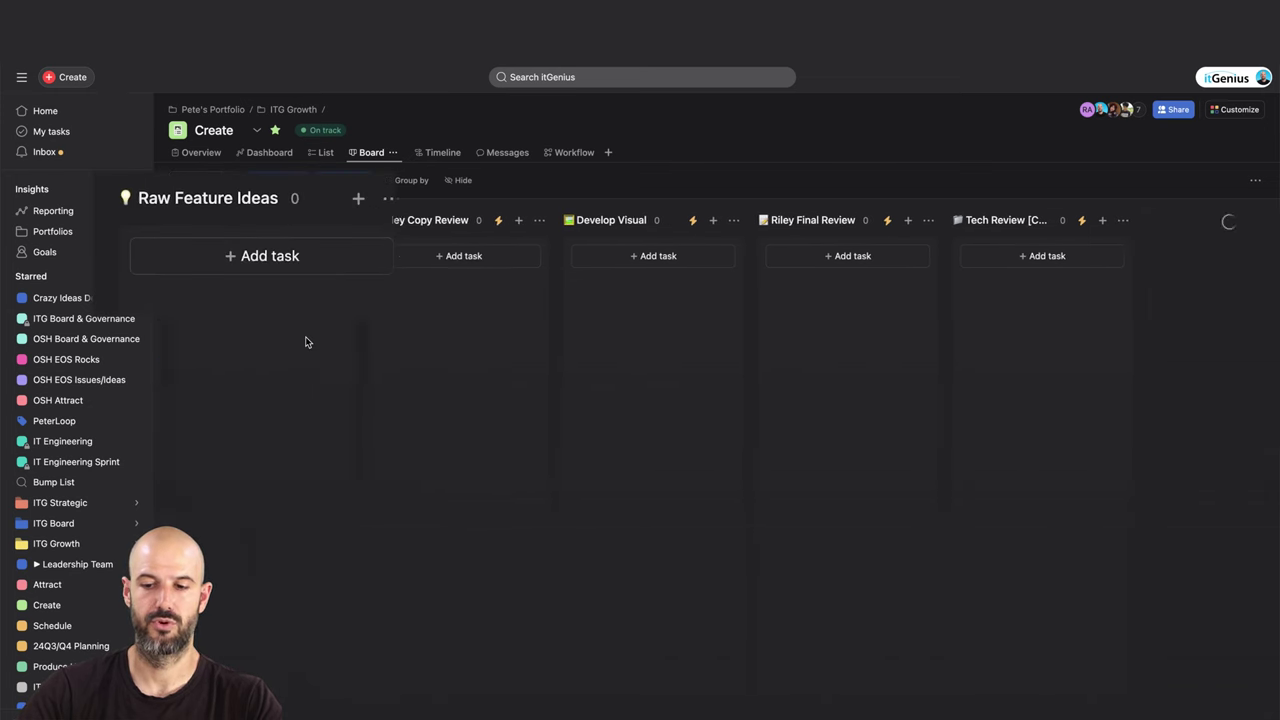
pyautogui.hscroll(2, 305, 341)
pyautogui.hscroll(-15, 676, 413)
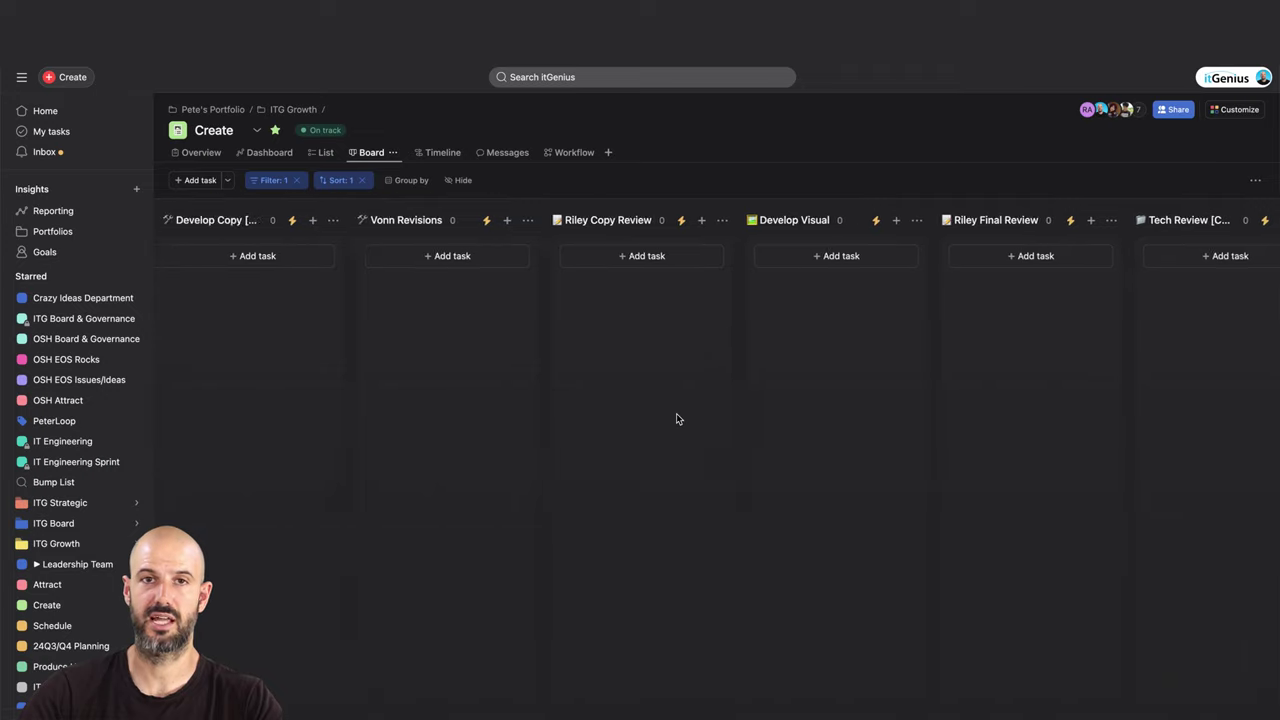
pyautogui.click(285, 182)
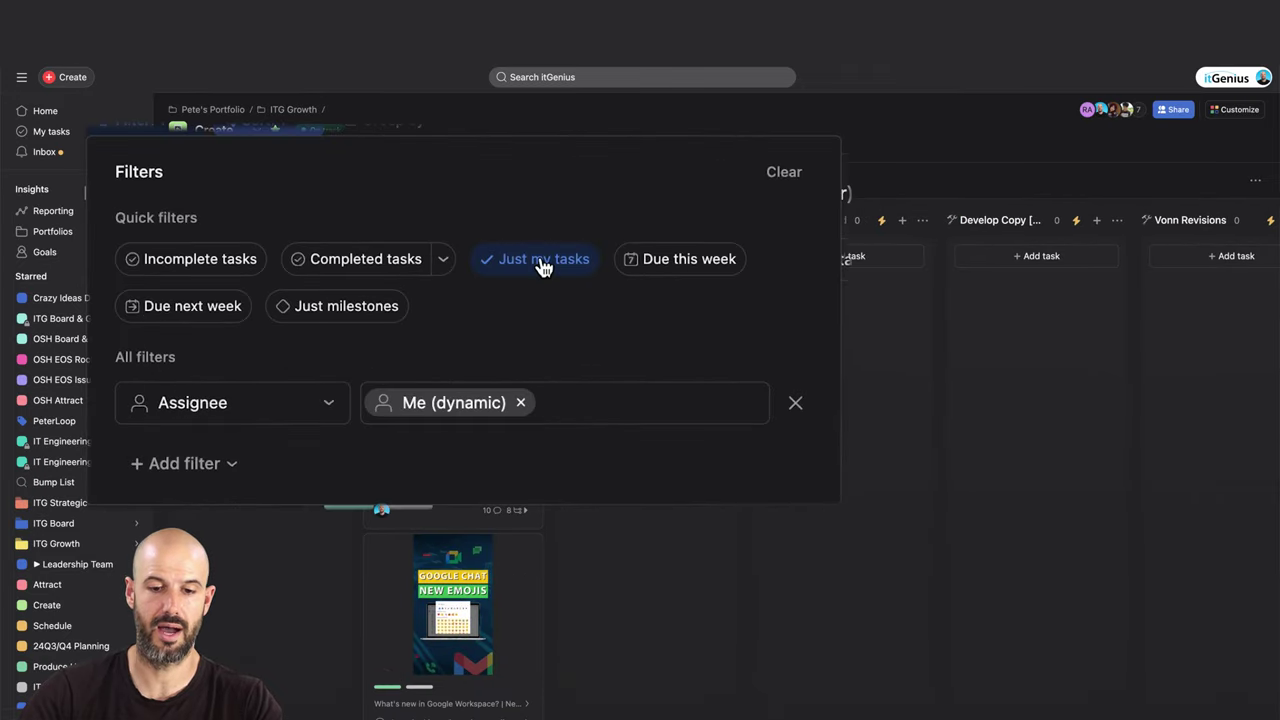
pyautogui.click(296, 180)
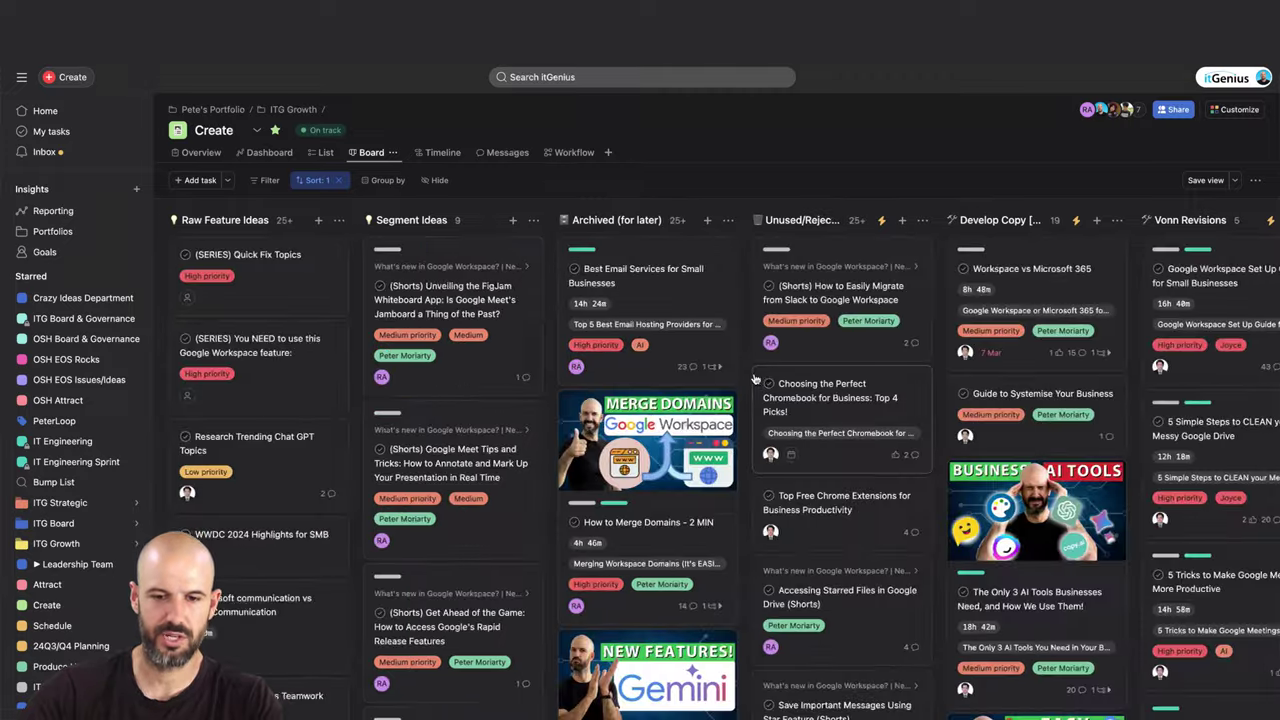
pyautogui.hscroll(10, 535, 272)
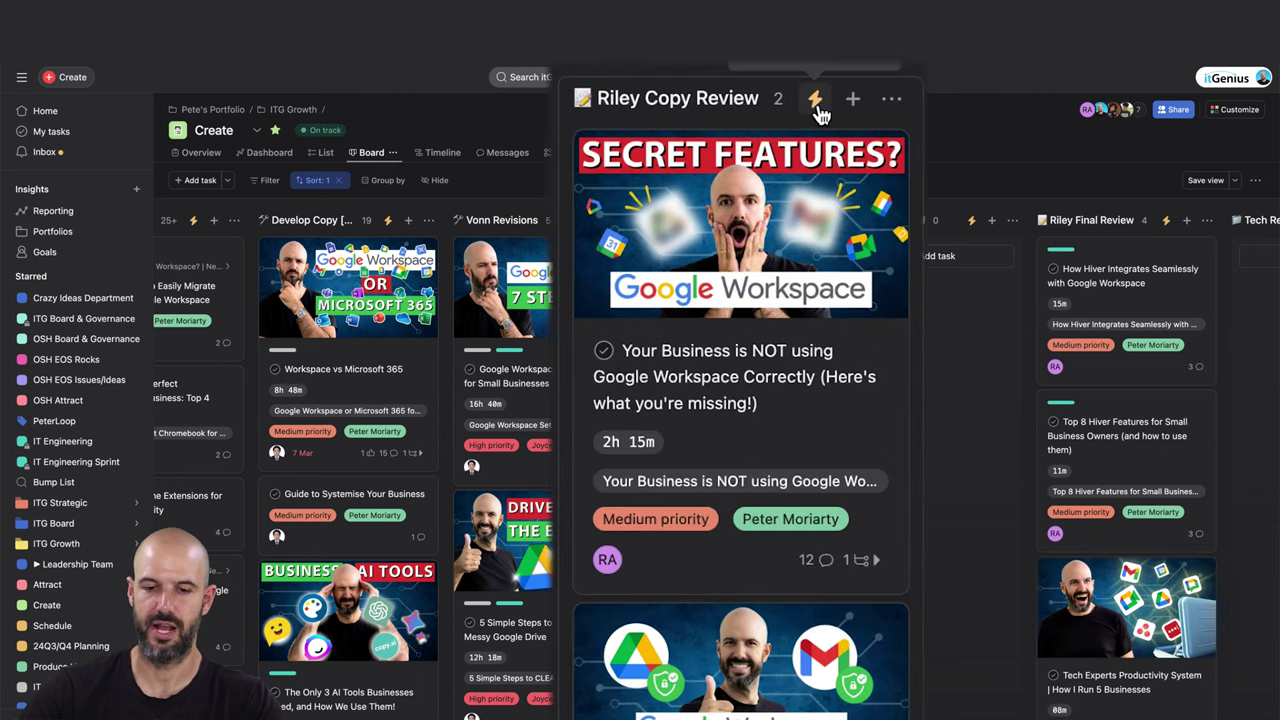
pyautogui.click(816, 104)
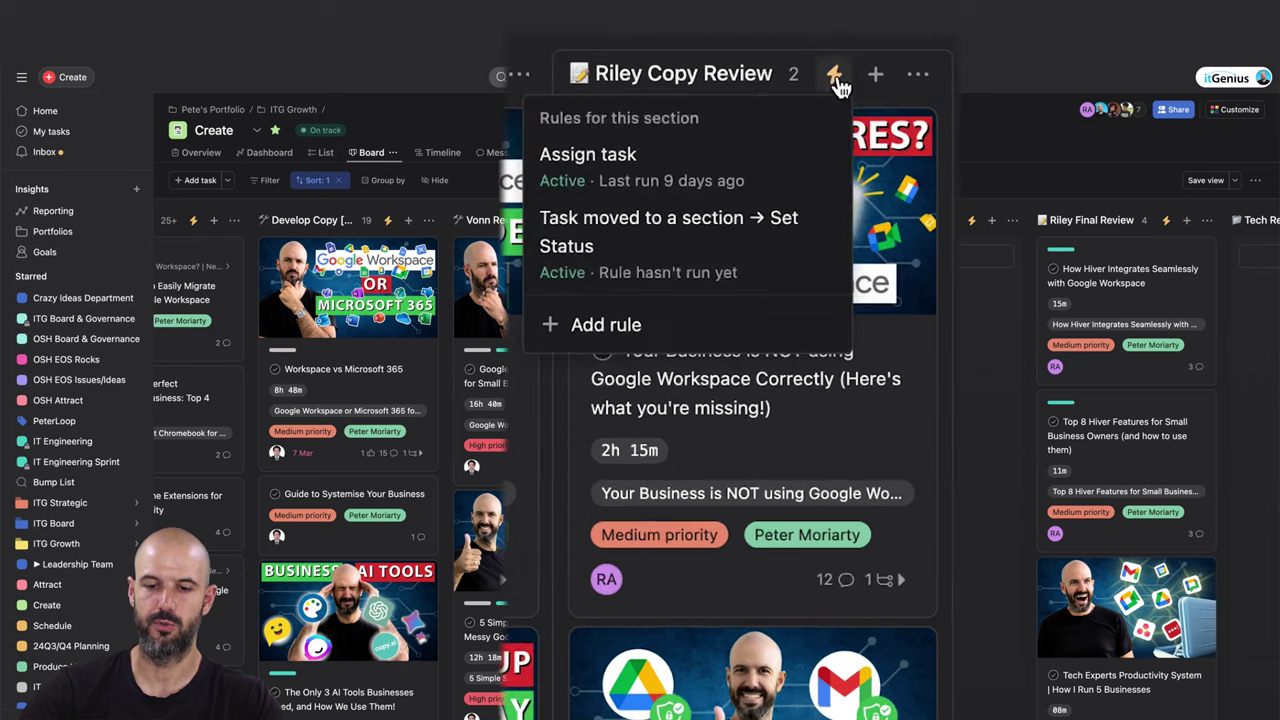
pyautogui.click(654, 160)
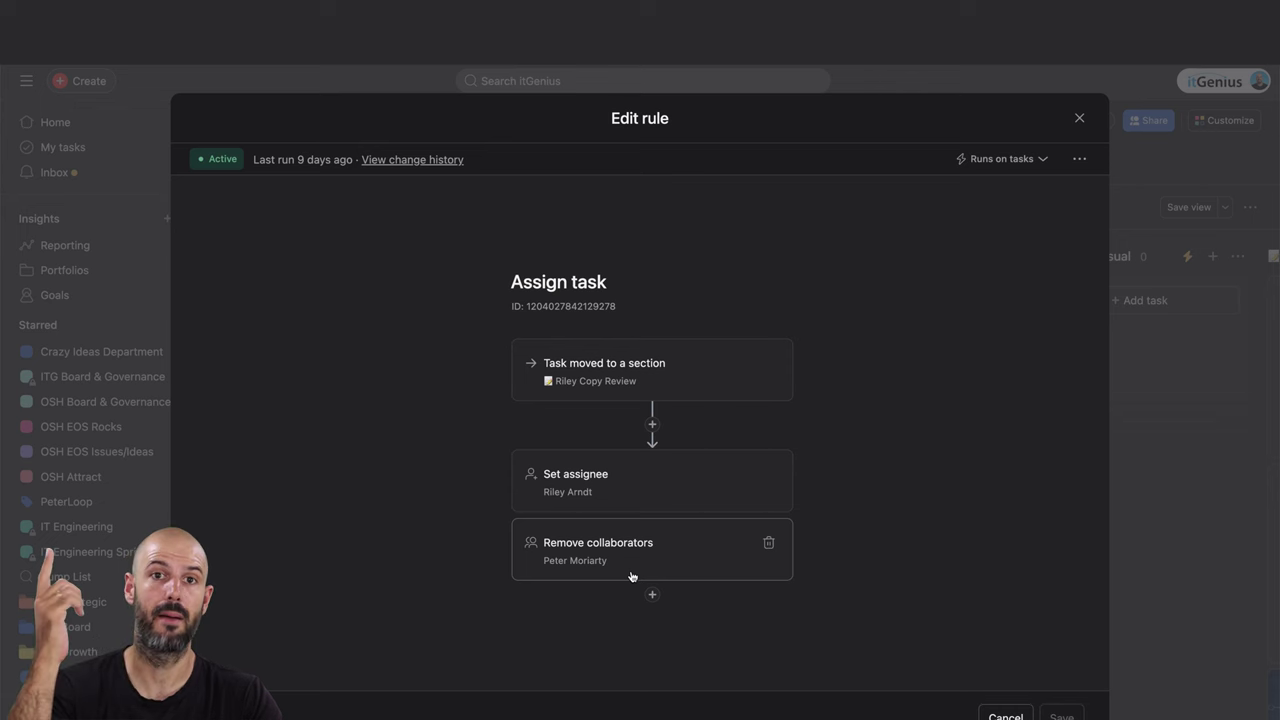
pyautogui.press('Escape')
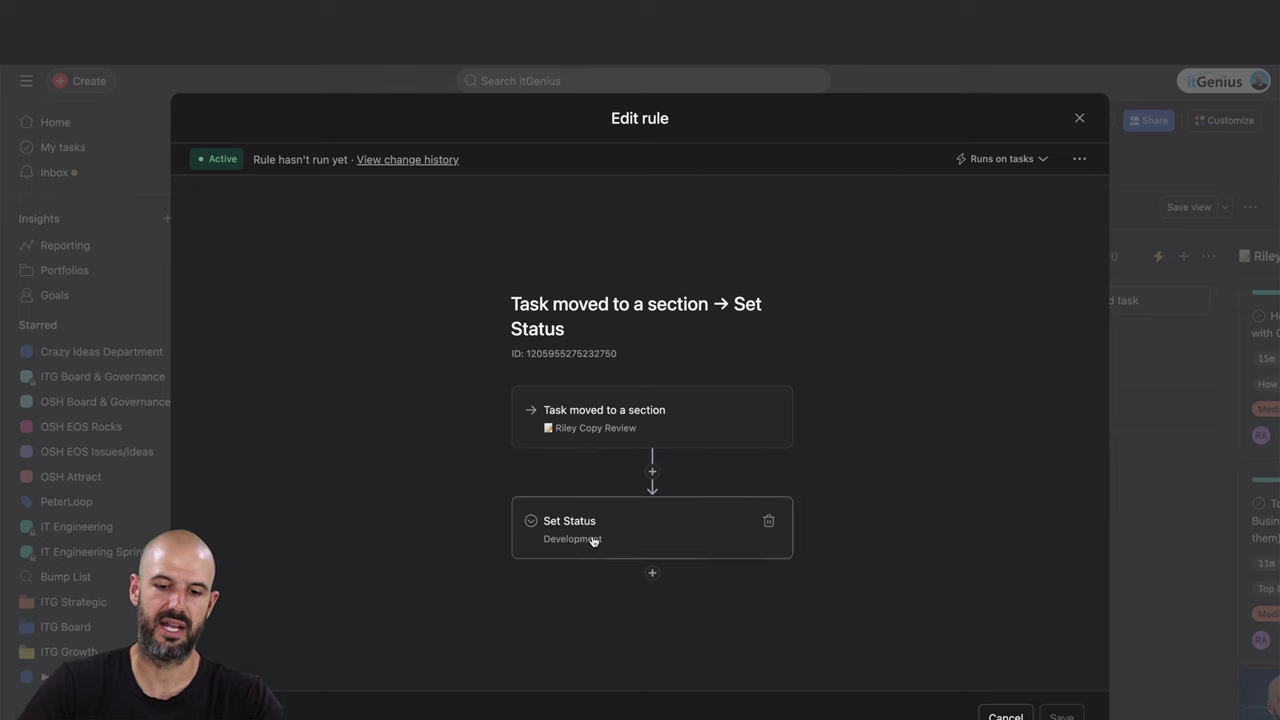
pyautogui.click(593, 541)
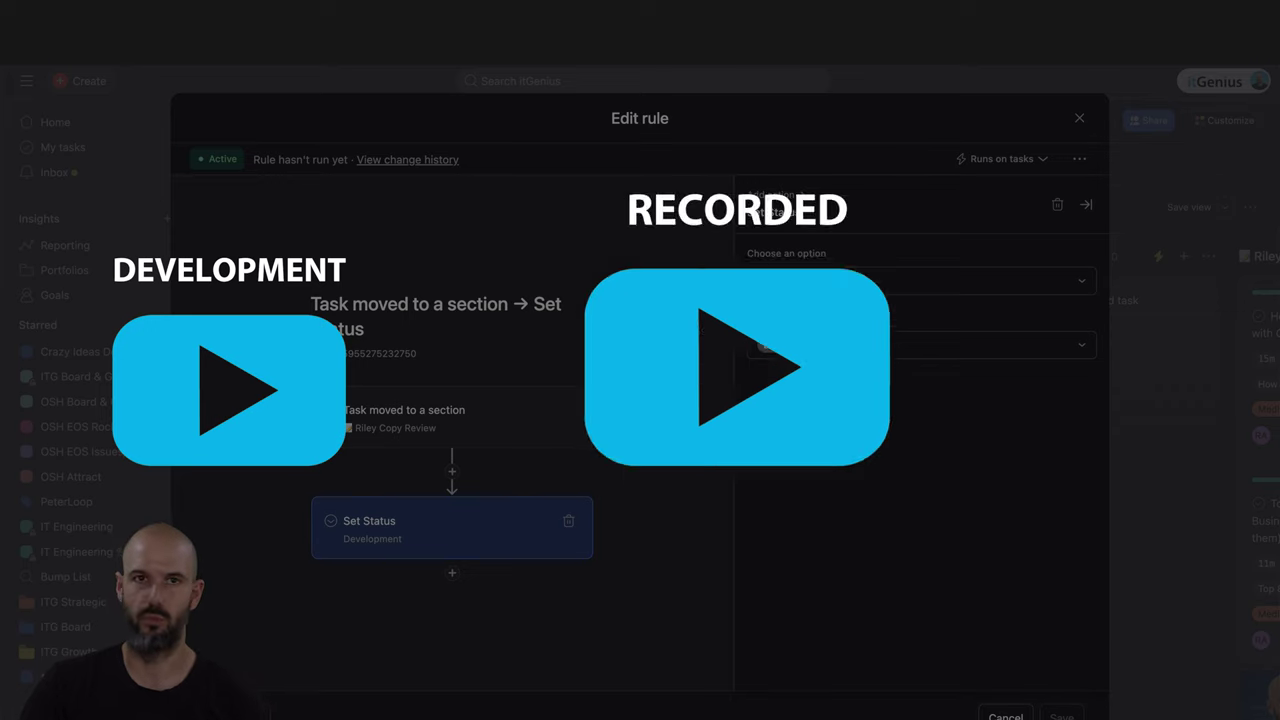
pyautogui.click(890, 333)
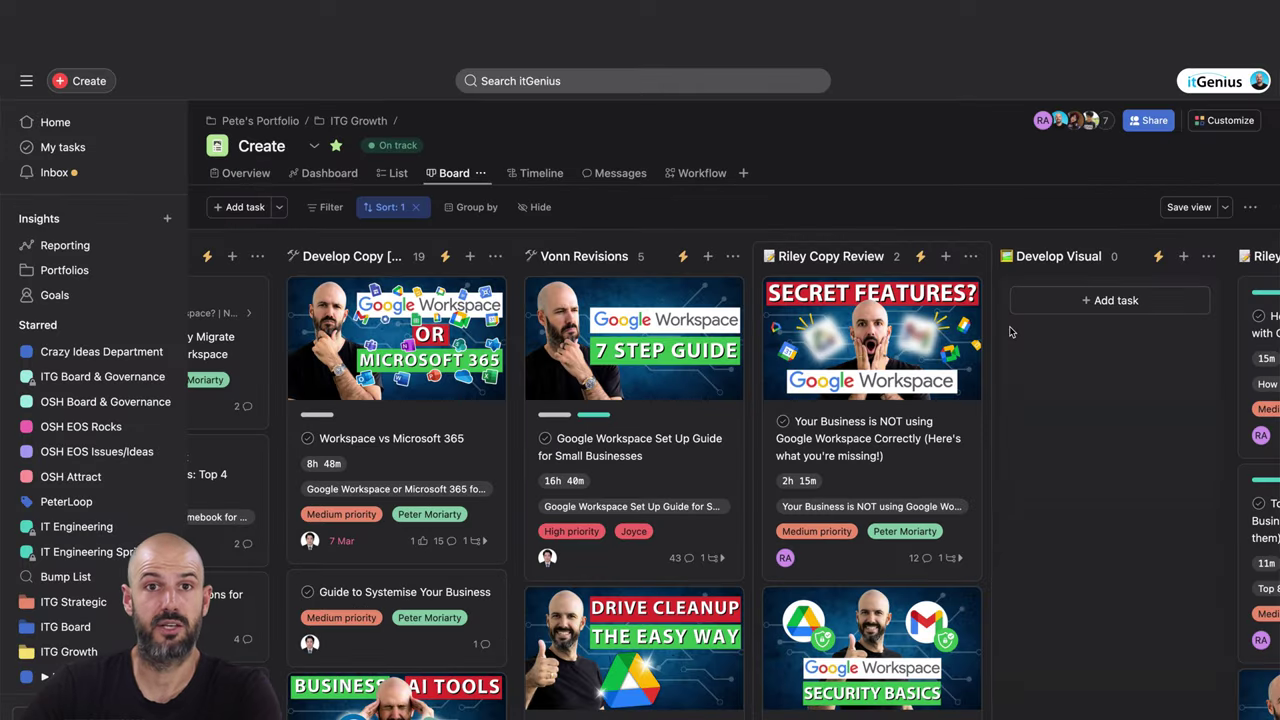
pyautogui.hscroll(6, 1010, 332)
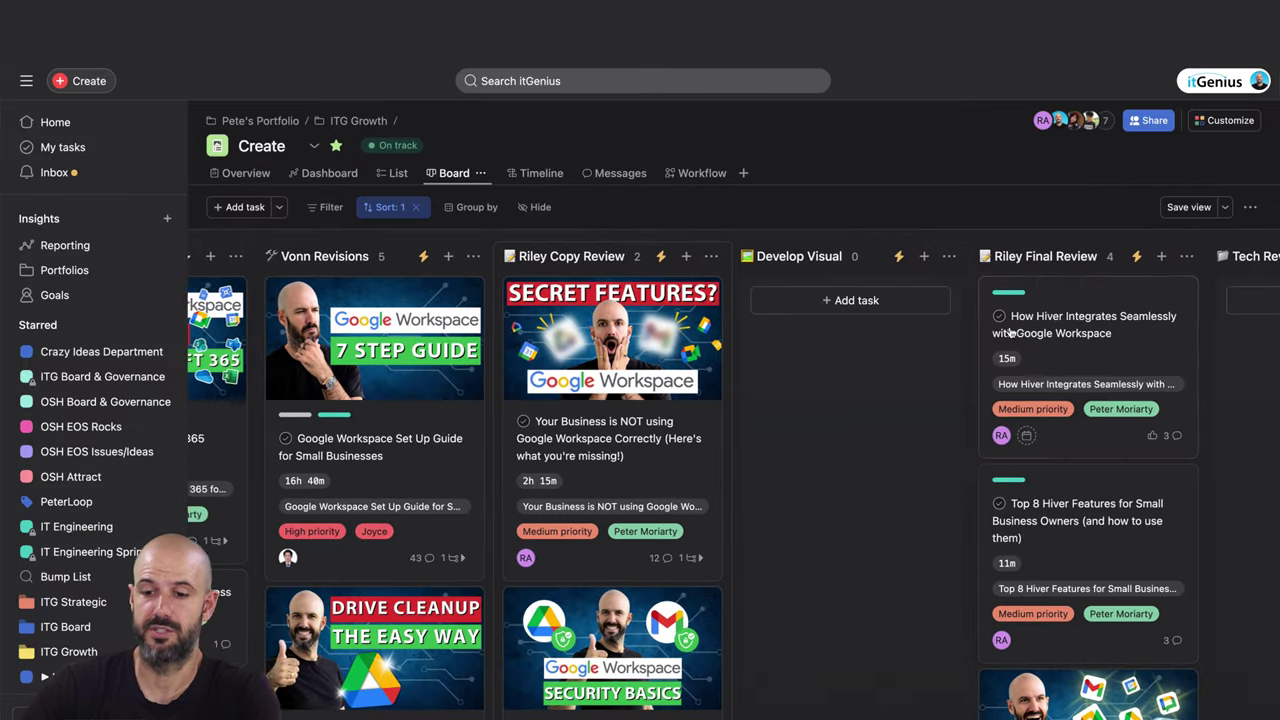
pyautogui.hscroll(-2, 960, 350)
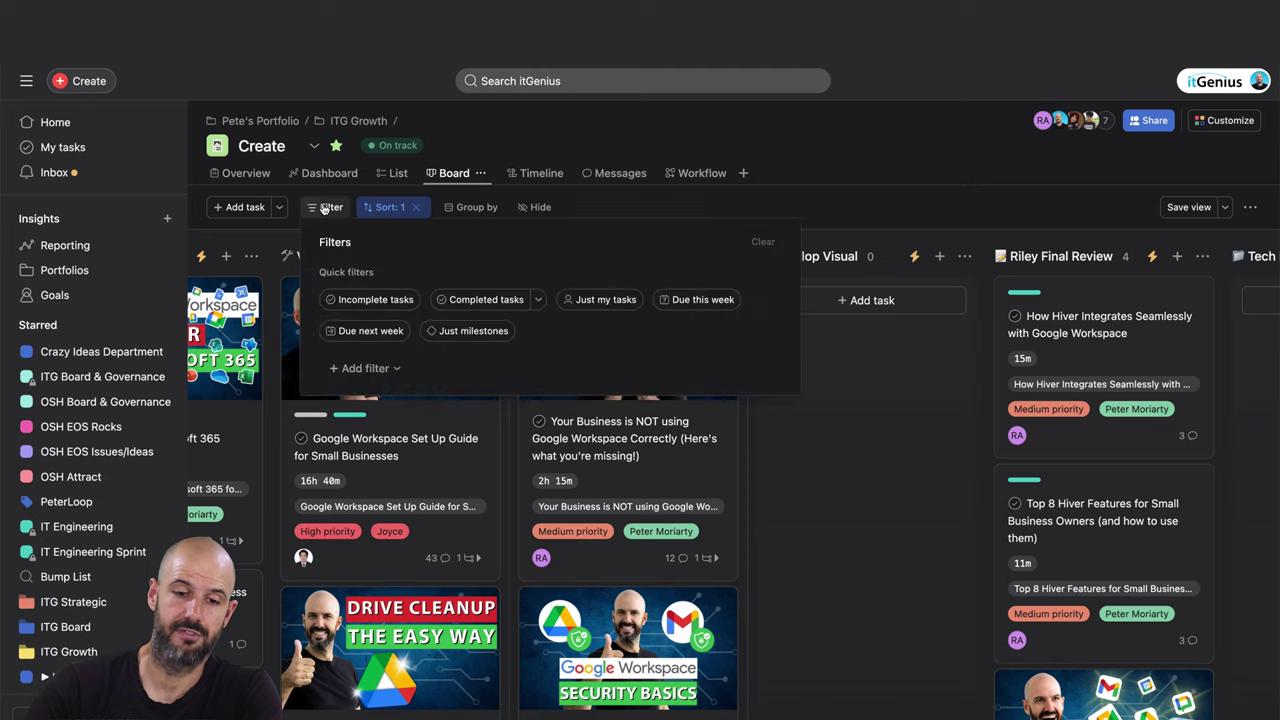
# Step: Reapply 'Just my tasks' and scroll the (Shorts) Shared Drive Setting details back to its Projects field
pyautogui.click(600, 299)
pyautogui.click(643, 193)
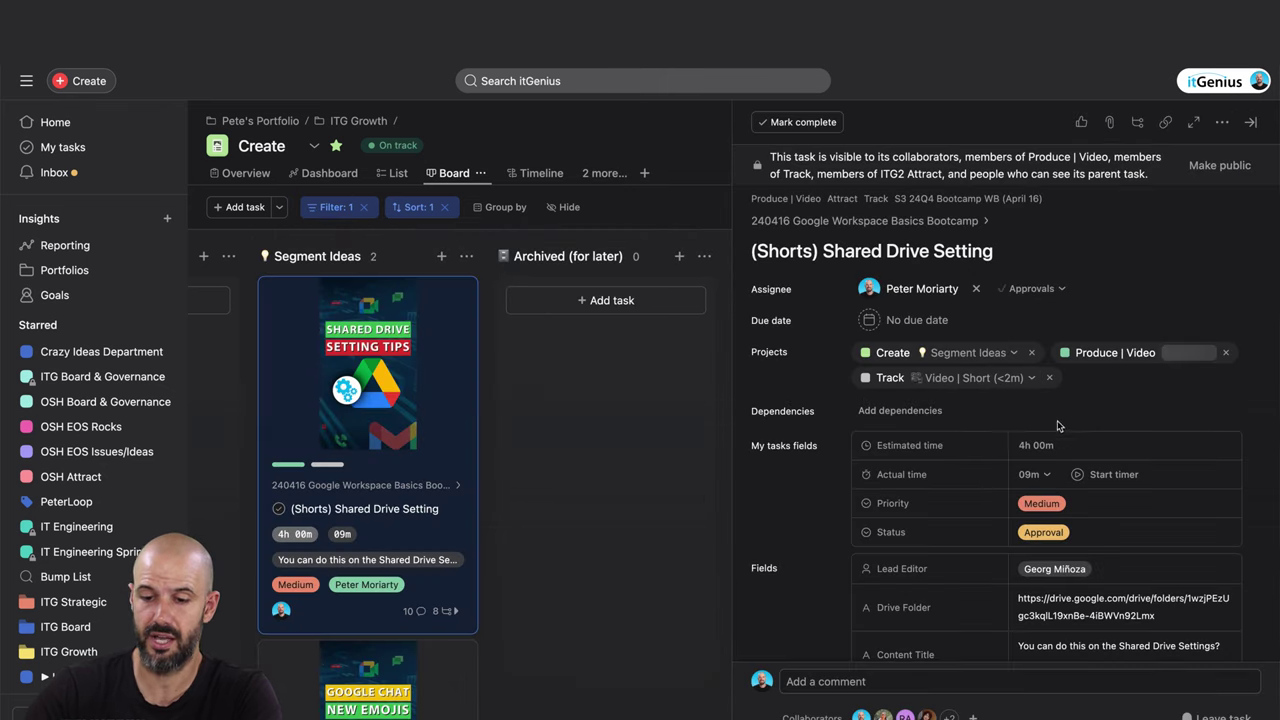
pyautogui.scroll(-10, 1100, 419)
pyautogui.scroll(-10, 1093, 376)
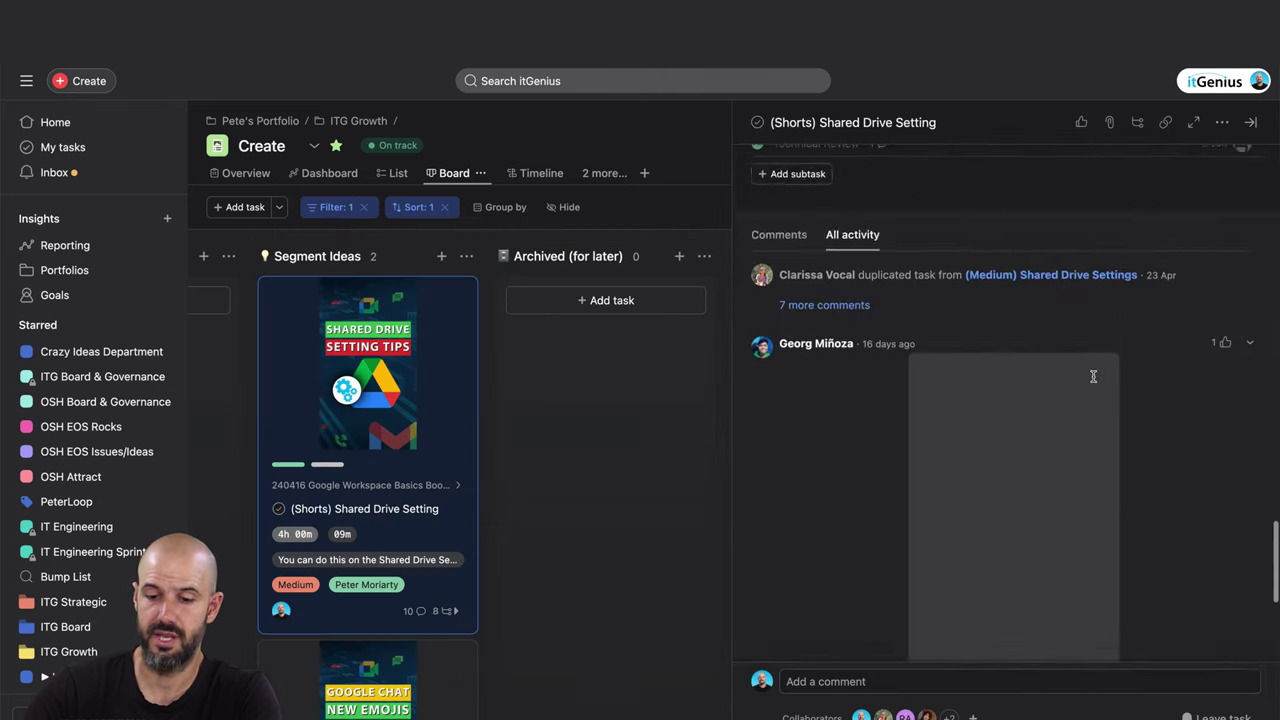
pyautogui.scroll(15, 999, 300)
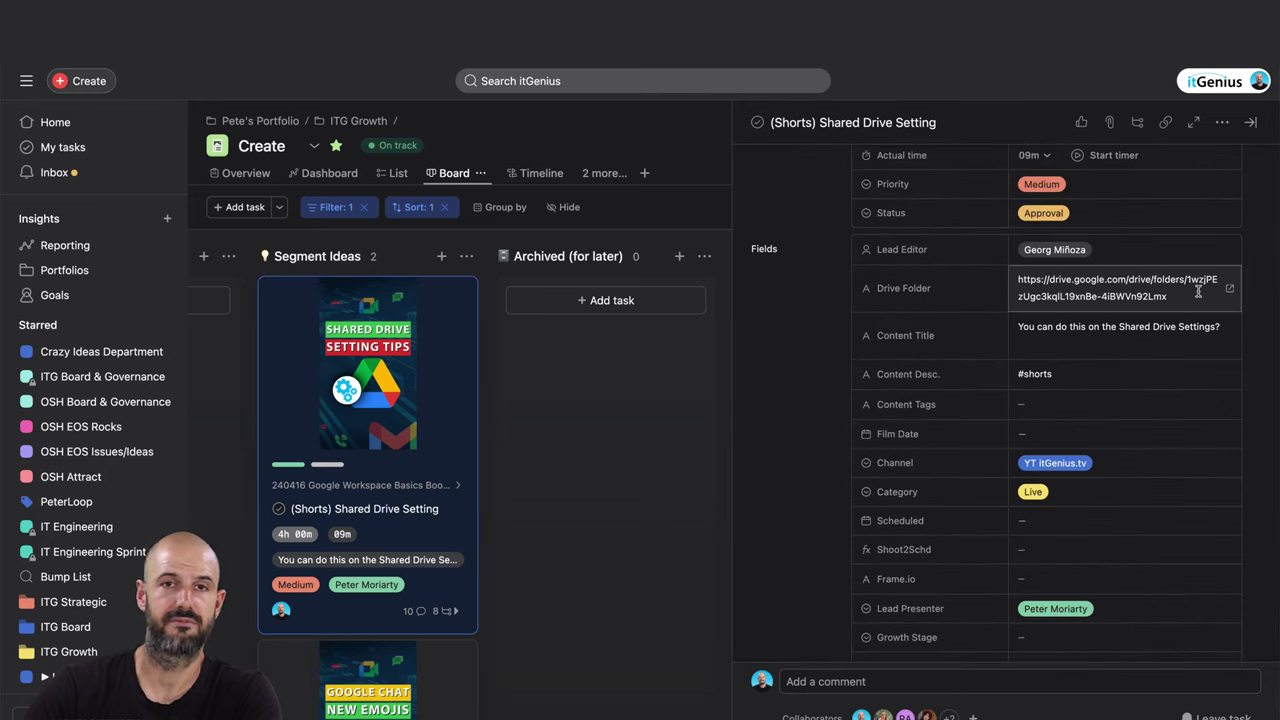
pyautogui.scroll(5, 1195, 300)
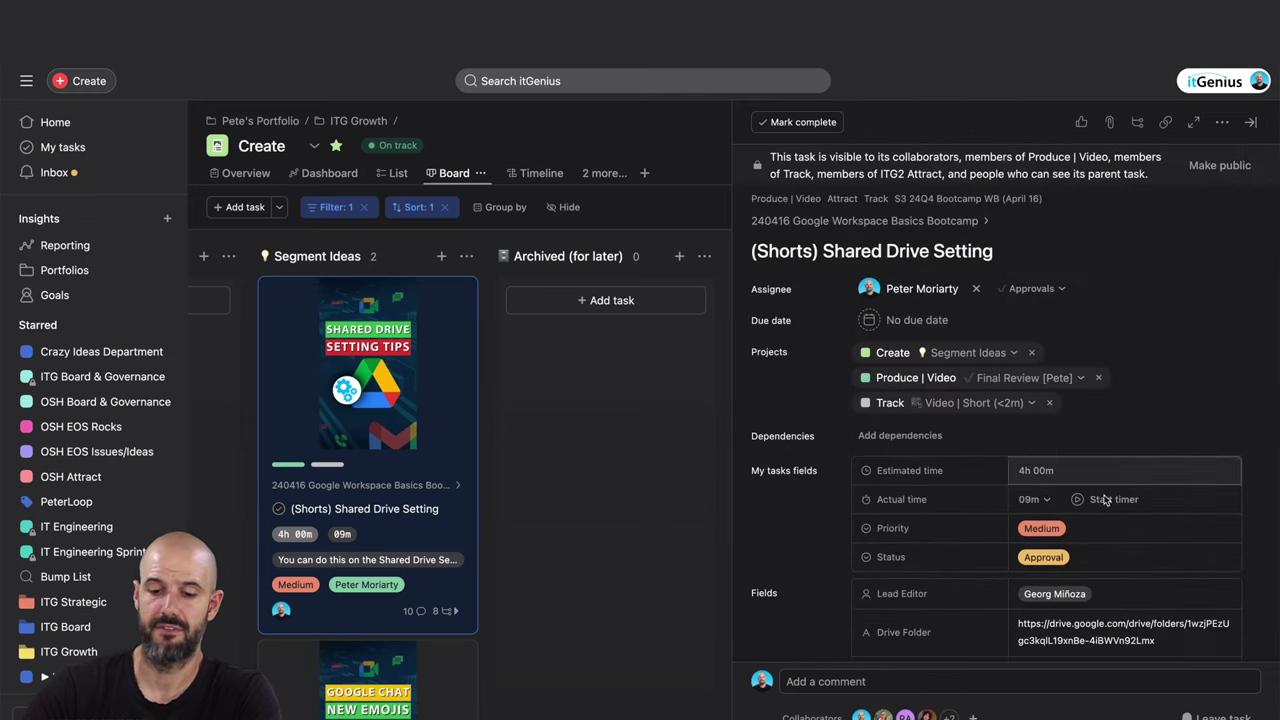
pyautogui.click(910, 681)
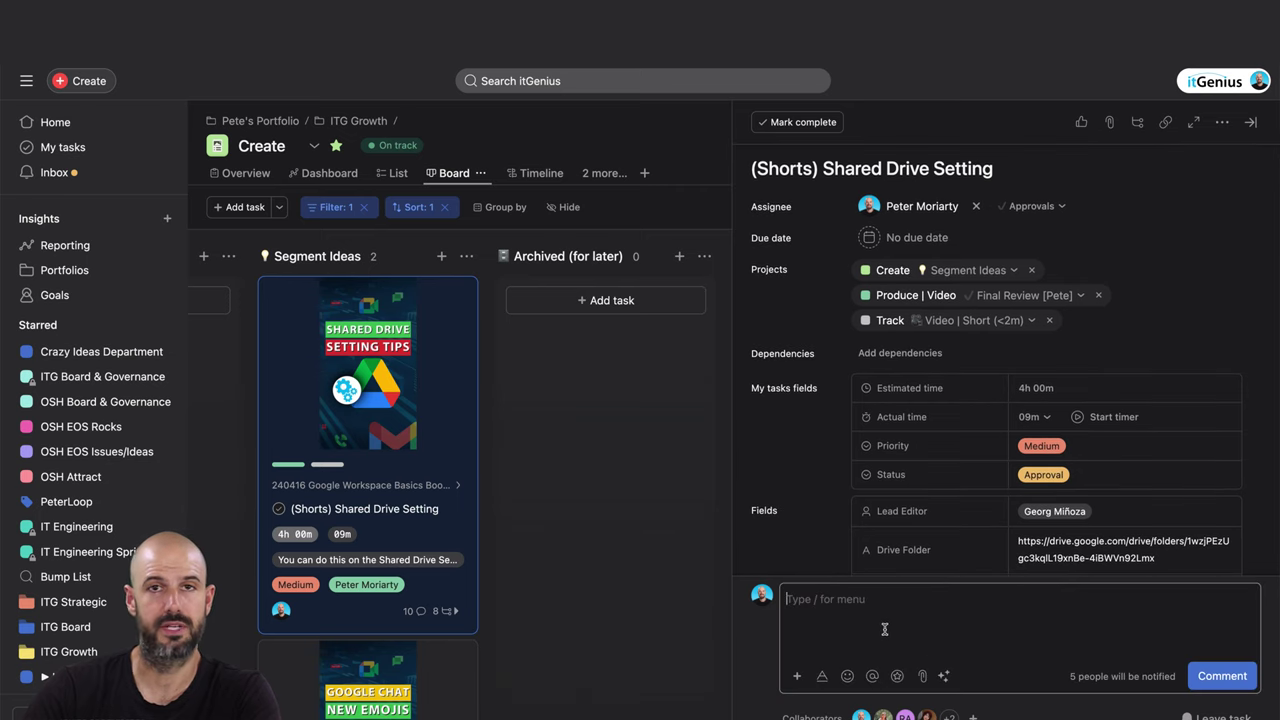
pyautogui.click(976, 271)
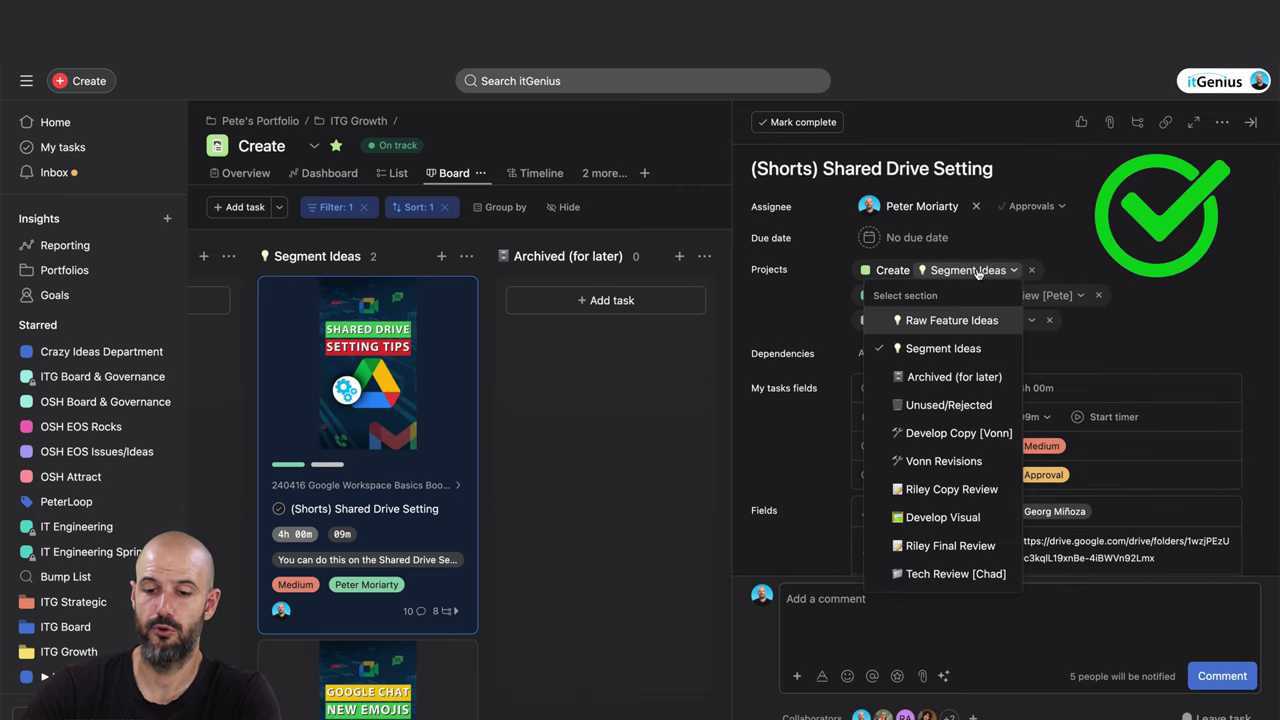
pyautogui.scroll(-3, 987, 442)
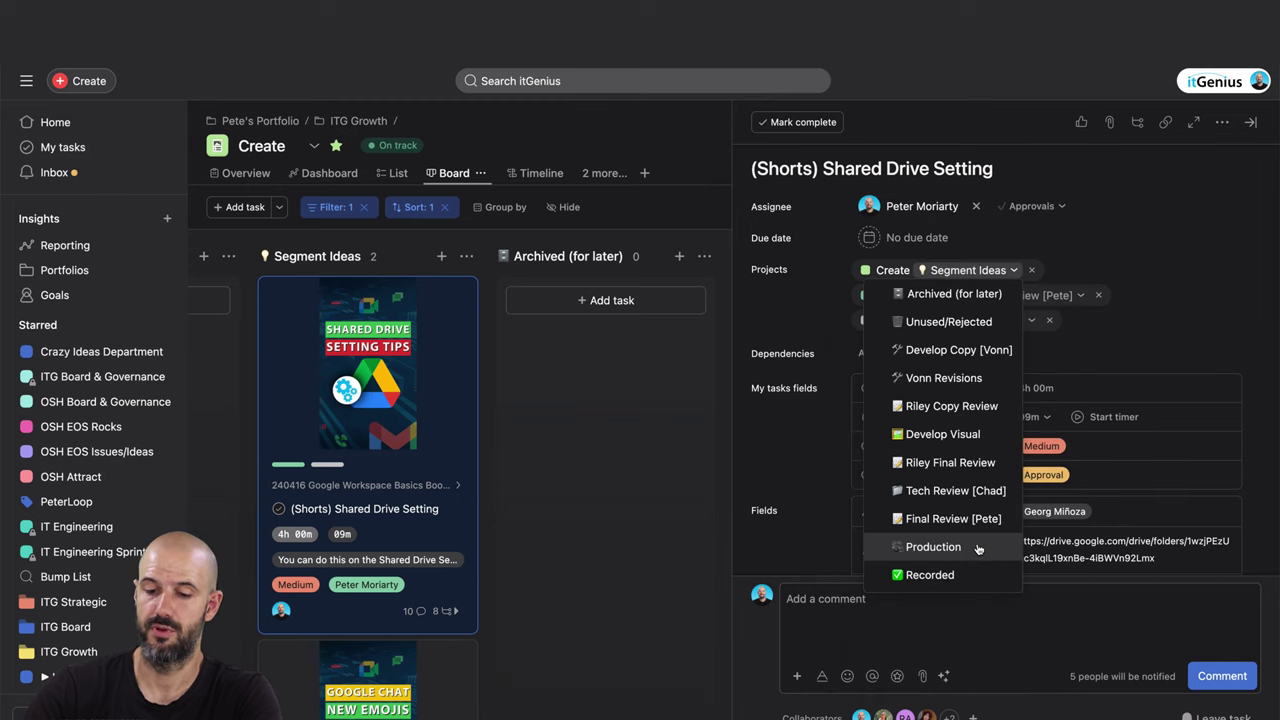
pyautogui.scroll(-5, 978, 548)
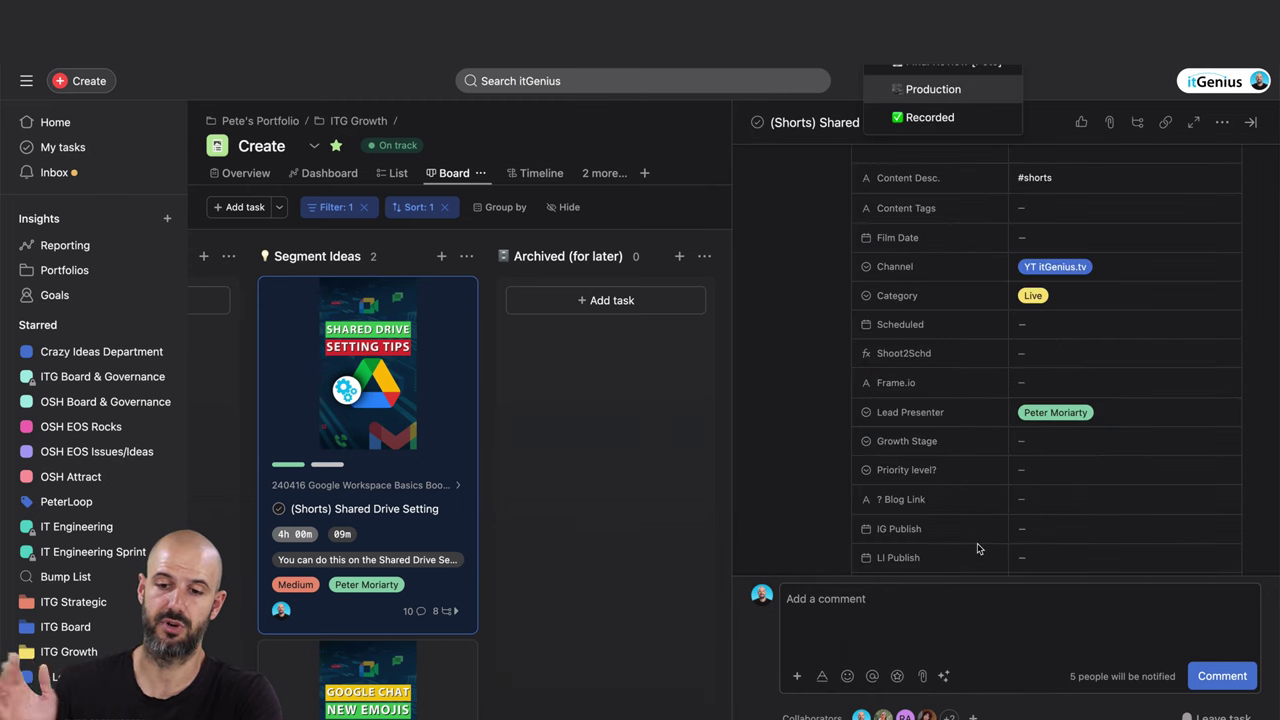
pyautogui.scroll(2, 929, 106)
pyautogui.scroll(-2, 929, 106)
pyautogui.scroll(5, 818, 227)
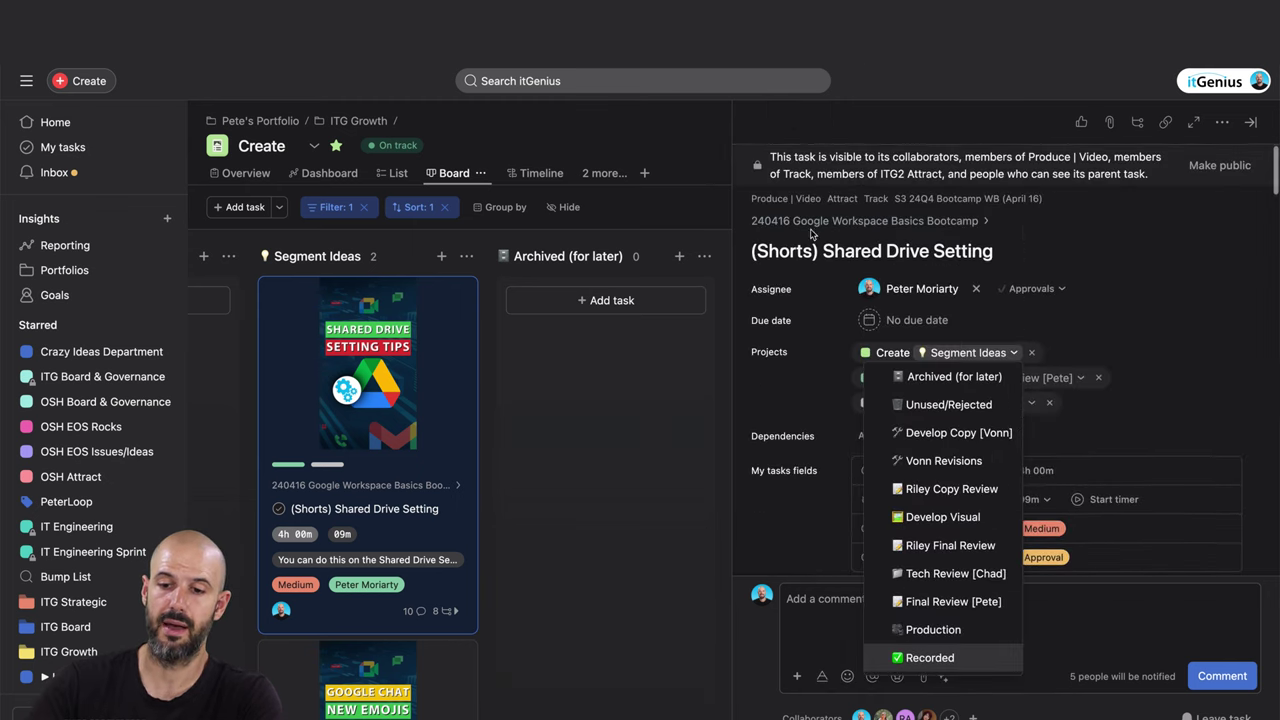
pyautogui.click(1108, 307)
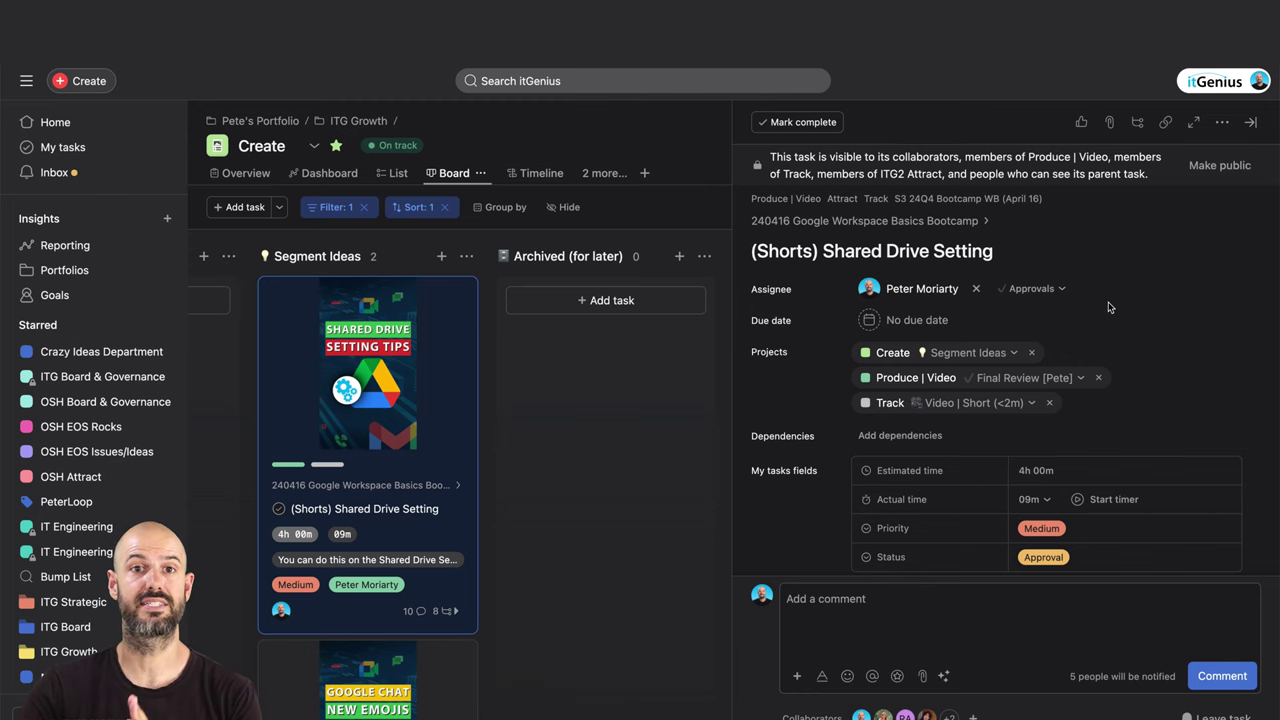
pyautogui.click(668, 375)
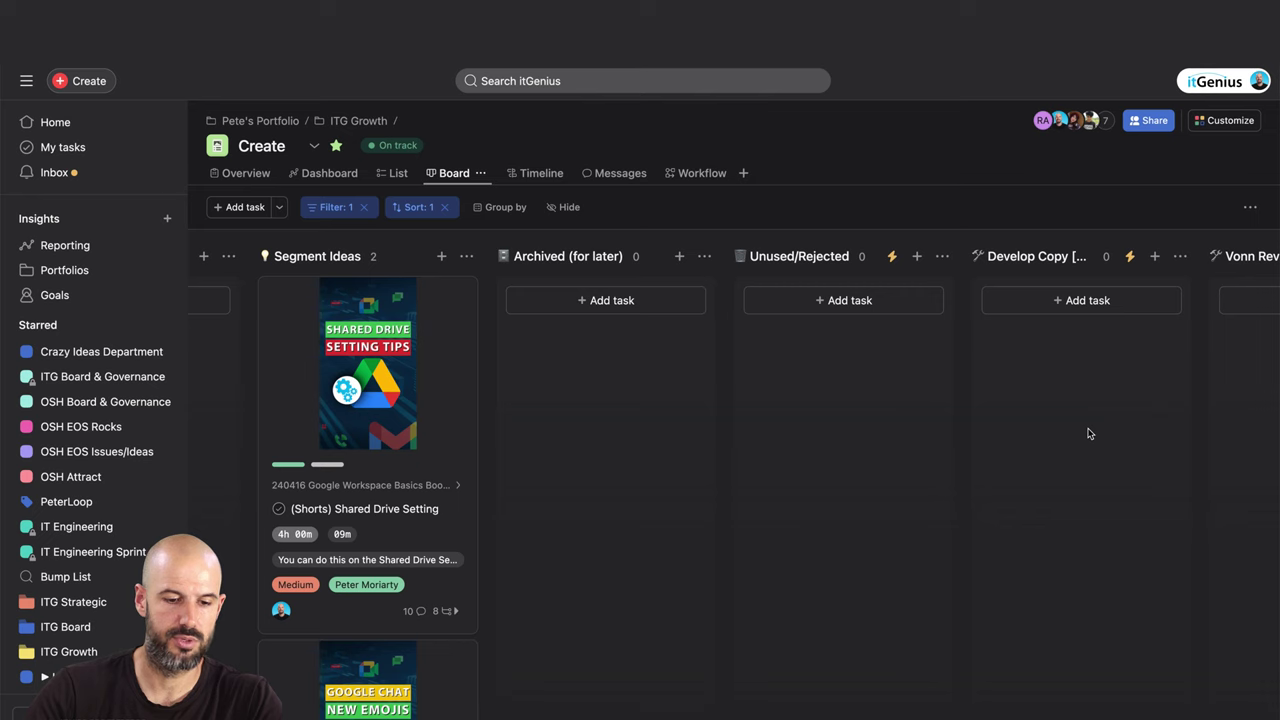
# Step: Open the Produce | Video board and scroll across to Final Review (21 tasks) and Publishing (3)
pyautogui.scroll(-10, 157, 474)
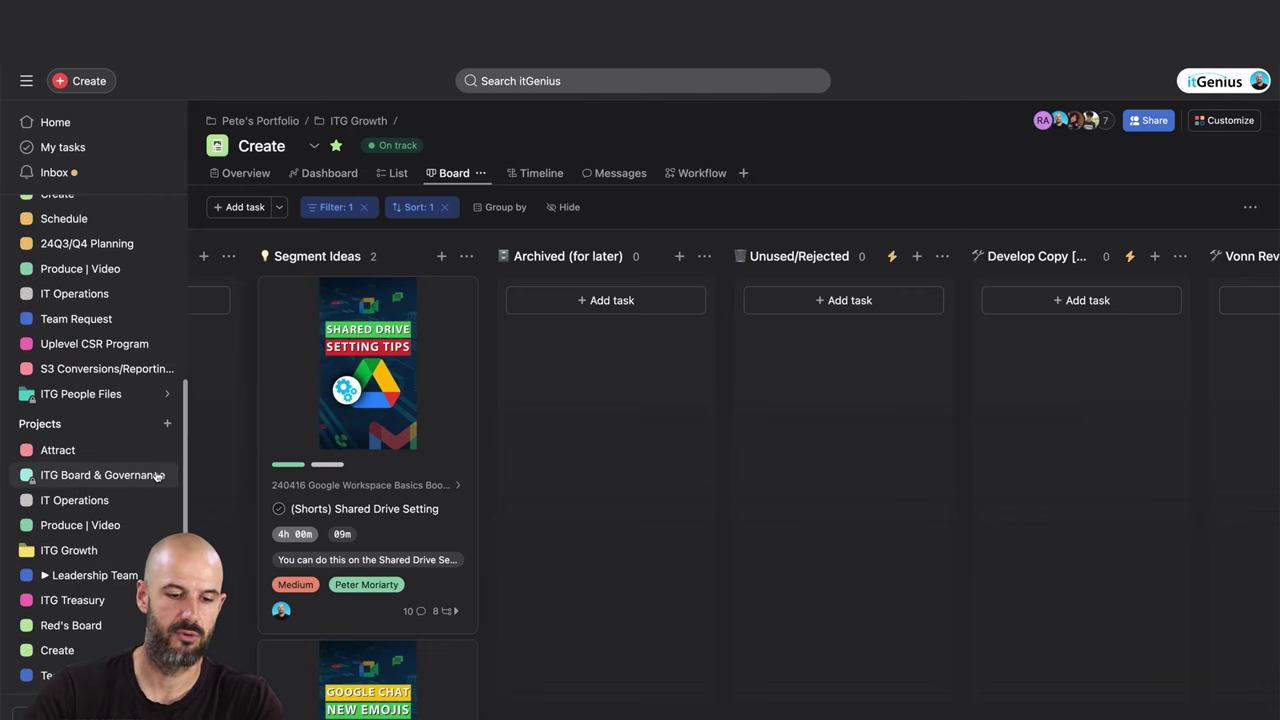
pyautogui.scroll(-2, 157, 474)
pyautogui.click(106, 439)
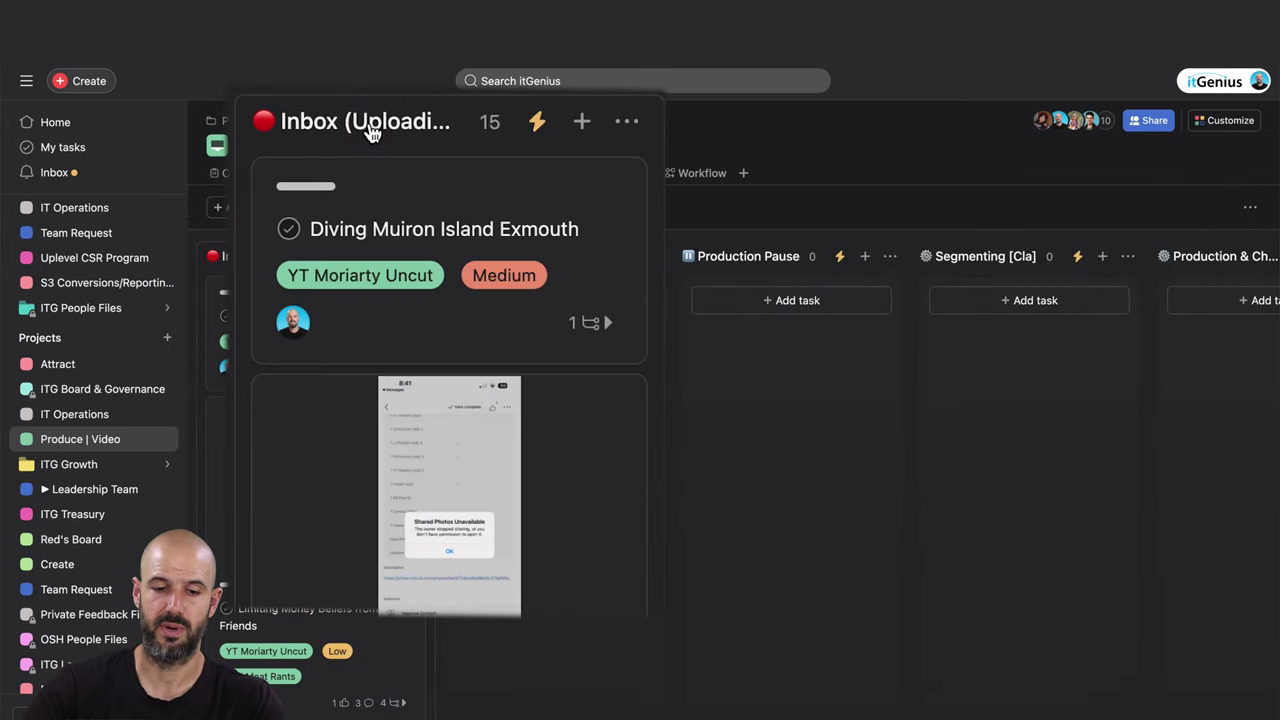
pyautogui.hscroll(5, 271, 261)
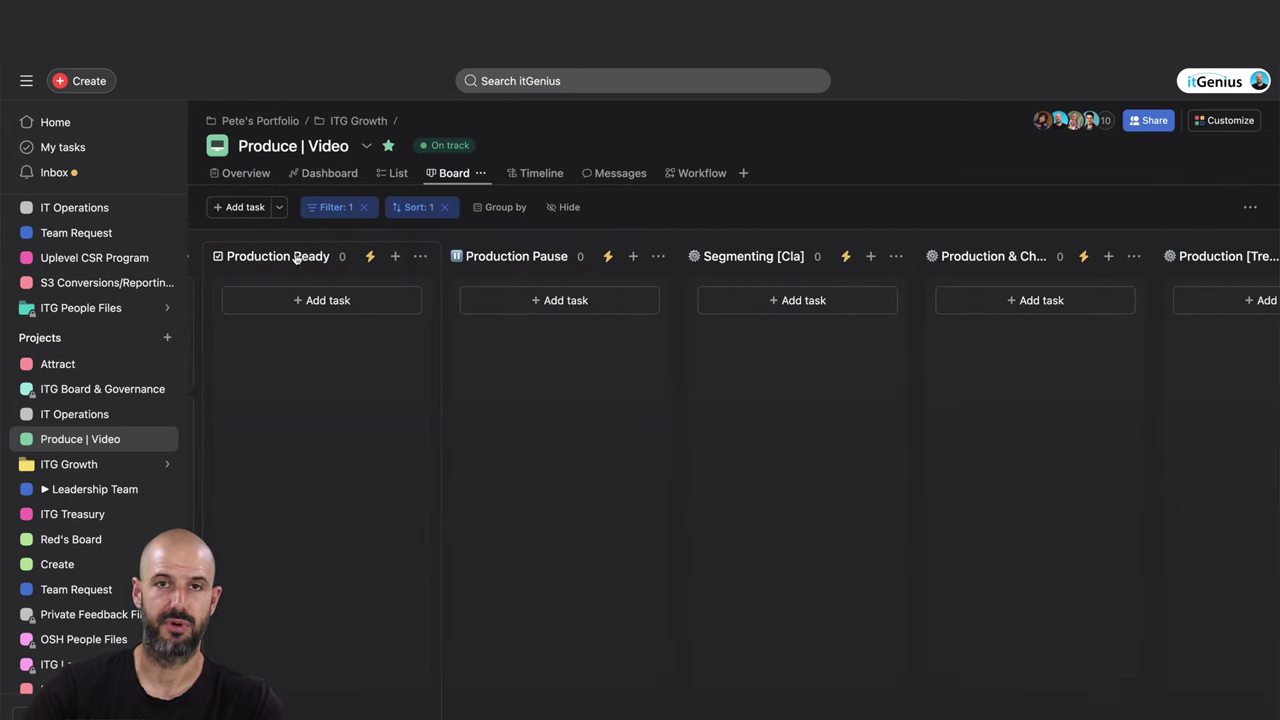
pyautogui.hscroll(10, 718, 333)
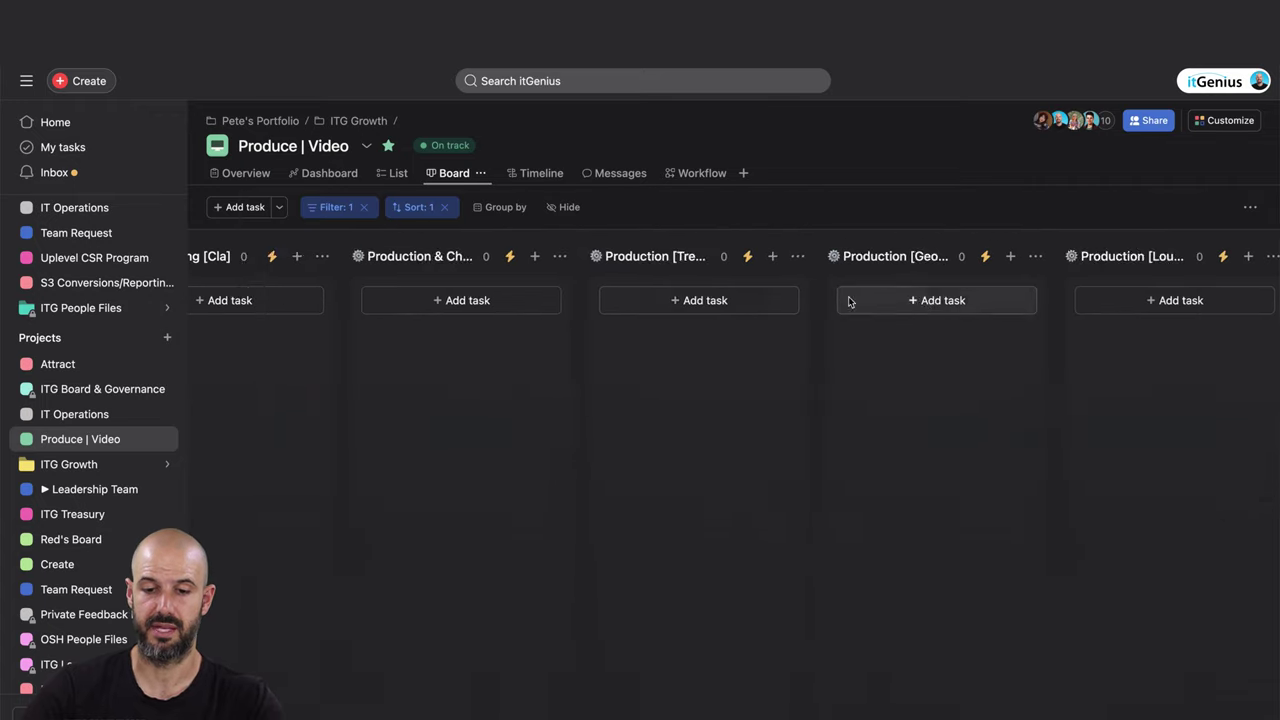
pyautogui.hscroll(6, 848, 297)
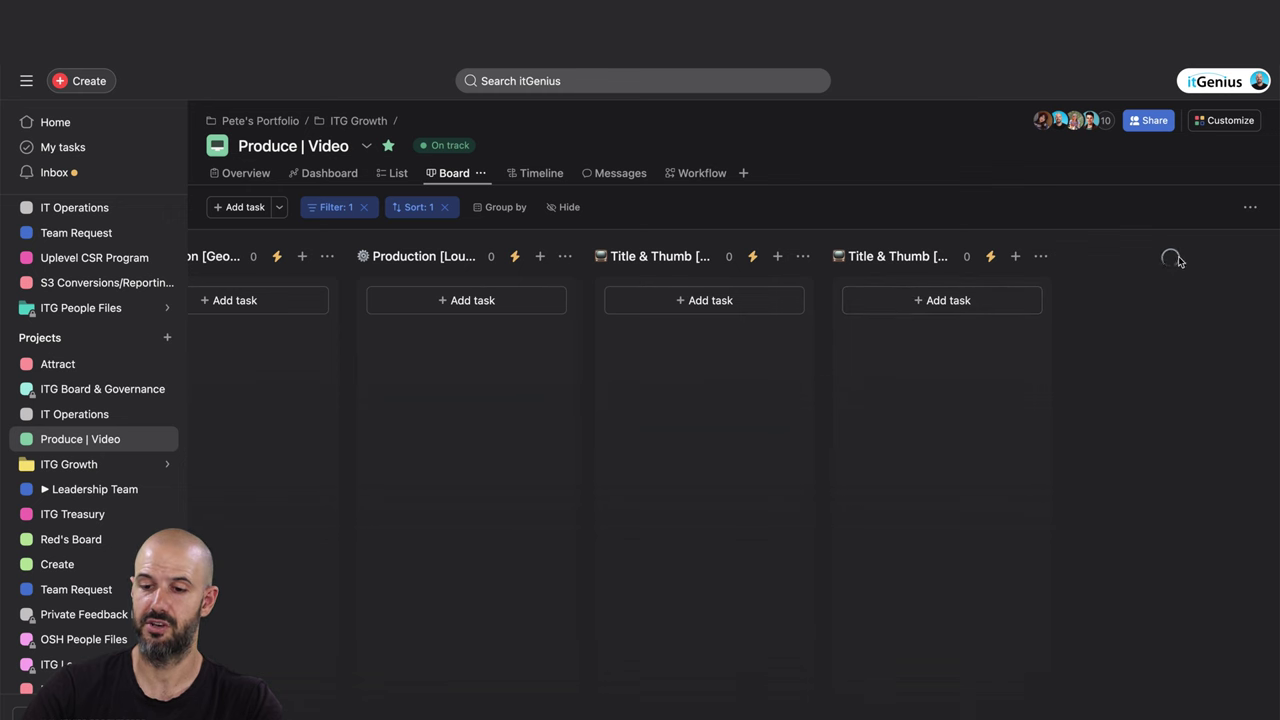
pyautogui.hscroll(5, 645, 374)
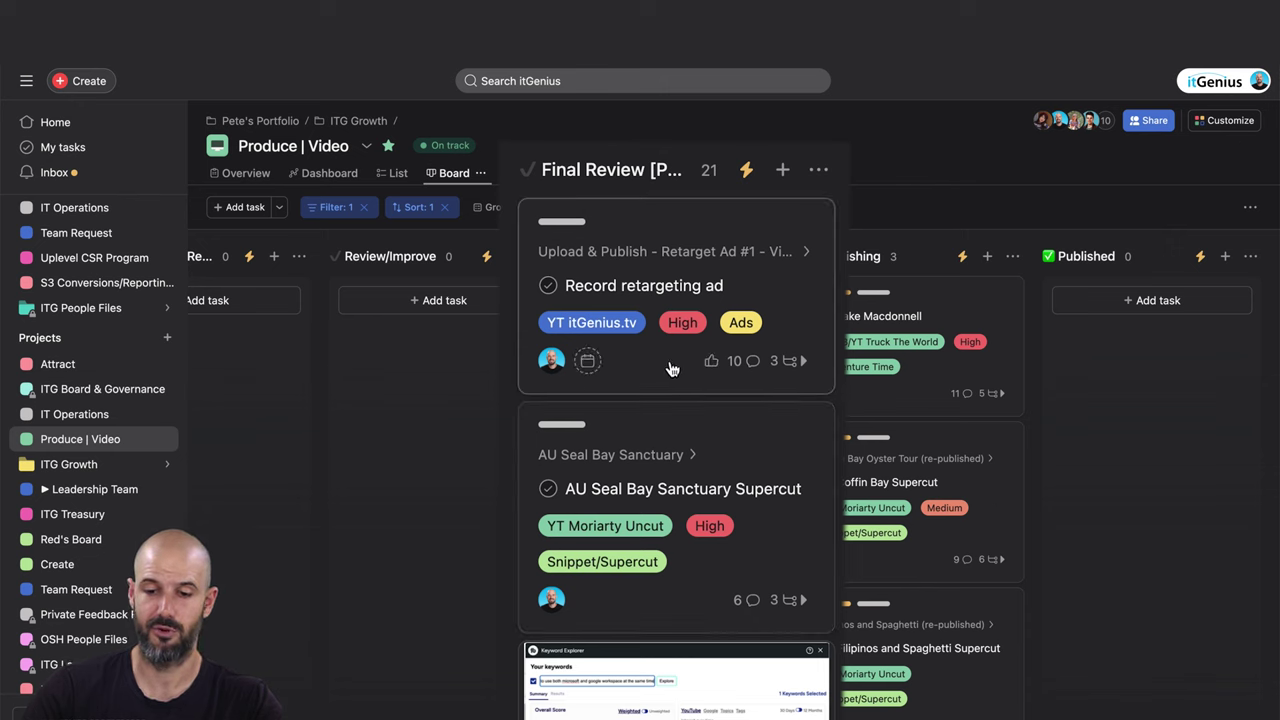
# Step: Drag Record retargeting ad toward Publishing, then open Publishing's 'When Task is moved to a section' rule
pyautogui.moveTo(700, 392)
pyautogui.mouseDown()
pyautogui.moveTo(785, 395)
pyautogui.moveTo(893, 375)
pyautogui.moveTo(694, 375)
pyautogui.mouseUp()
pyautogui.click(970, 256)
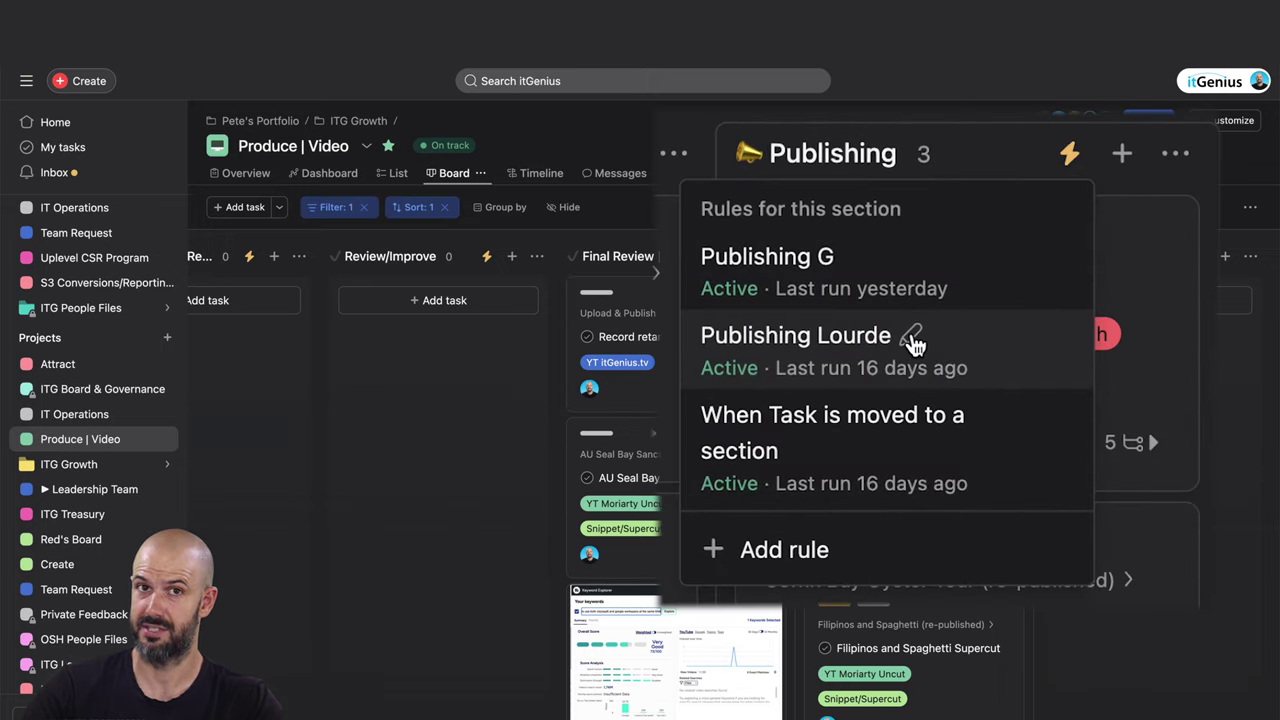
pyautogui.click(960, 391)
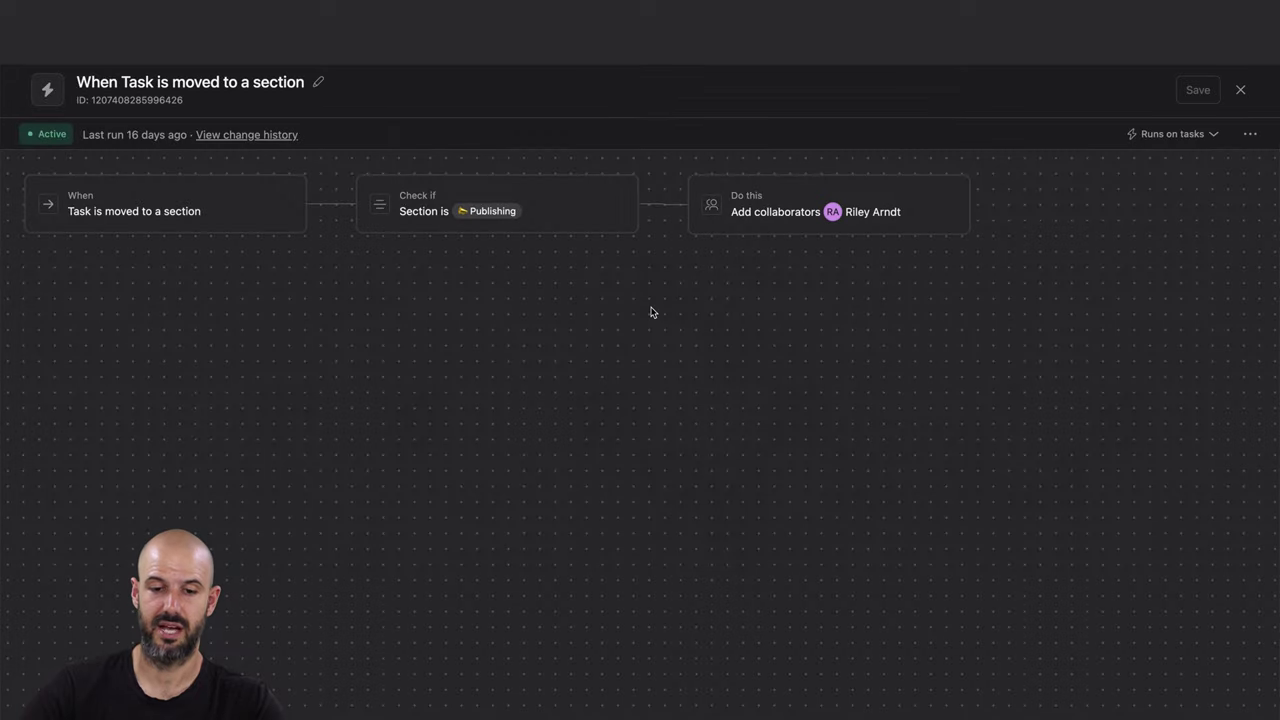